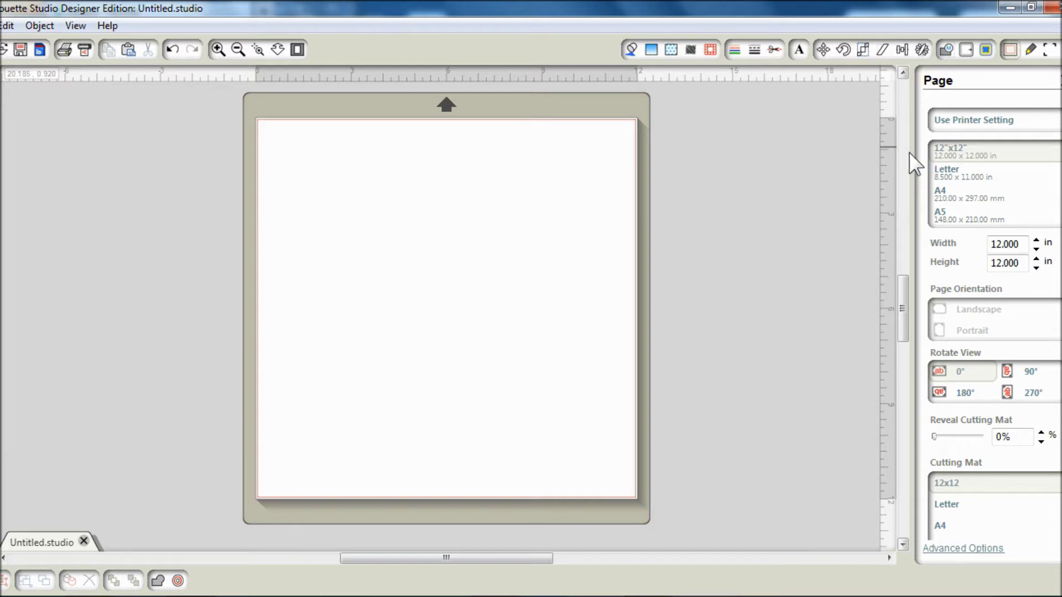
Make the page Letter, 11 × 8.5 in landscape, and bring up the Registration Marks settings.
{"action": "left_click", "coordinate": [958, 175]}
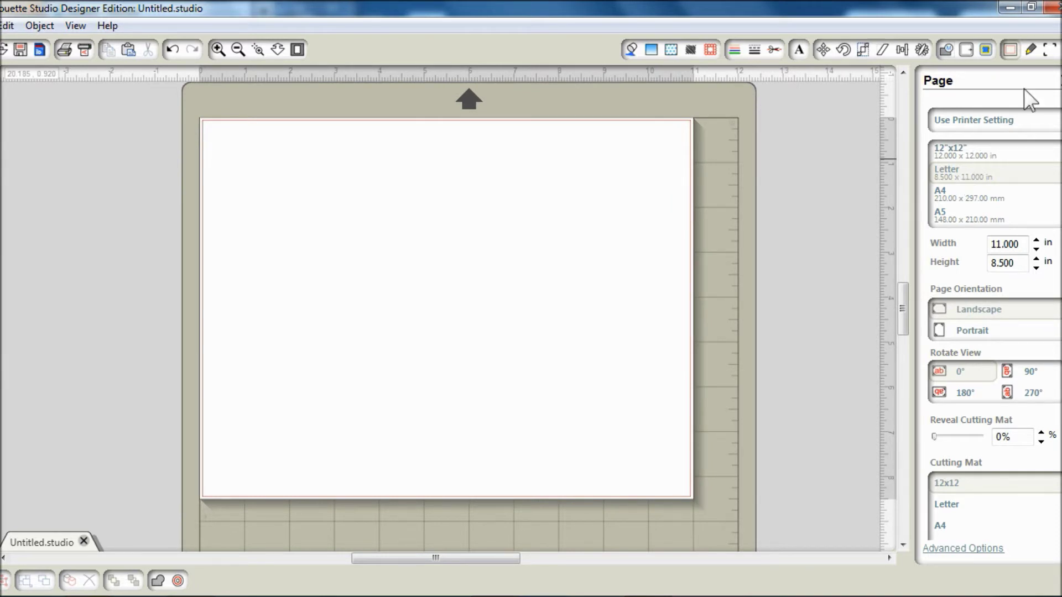
{"action": "left_click", "coordinate": [1047, 55]}
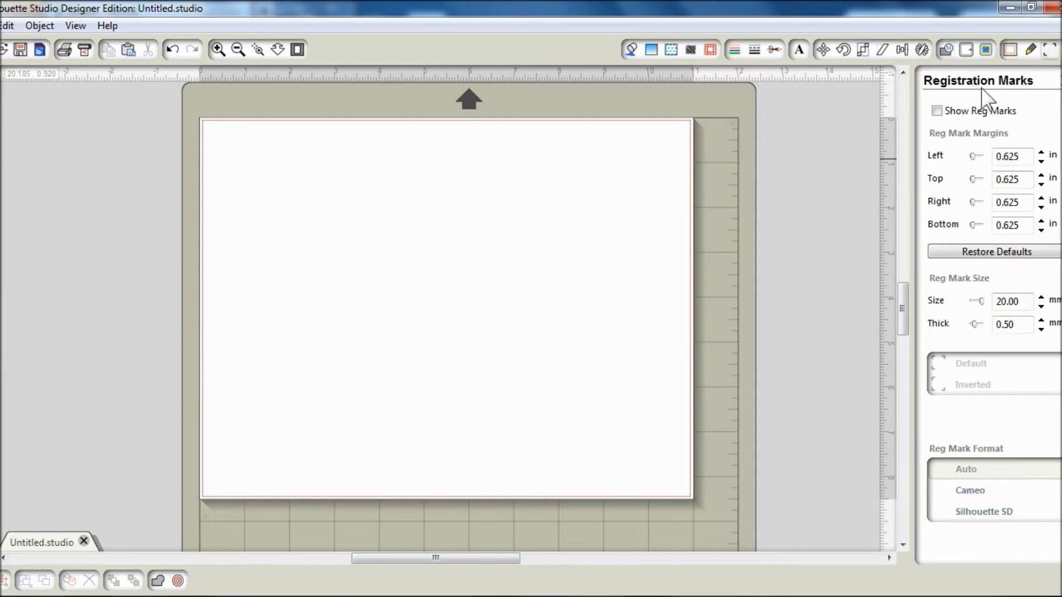
Turn on Show Reg Marks for the letter page, then go to the folder with the popcorn file.
{"action": "left_click", "coordinate": [938, 112]}
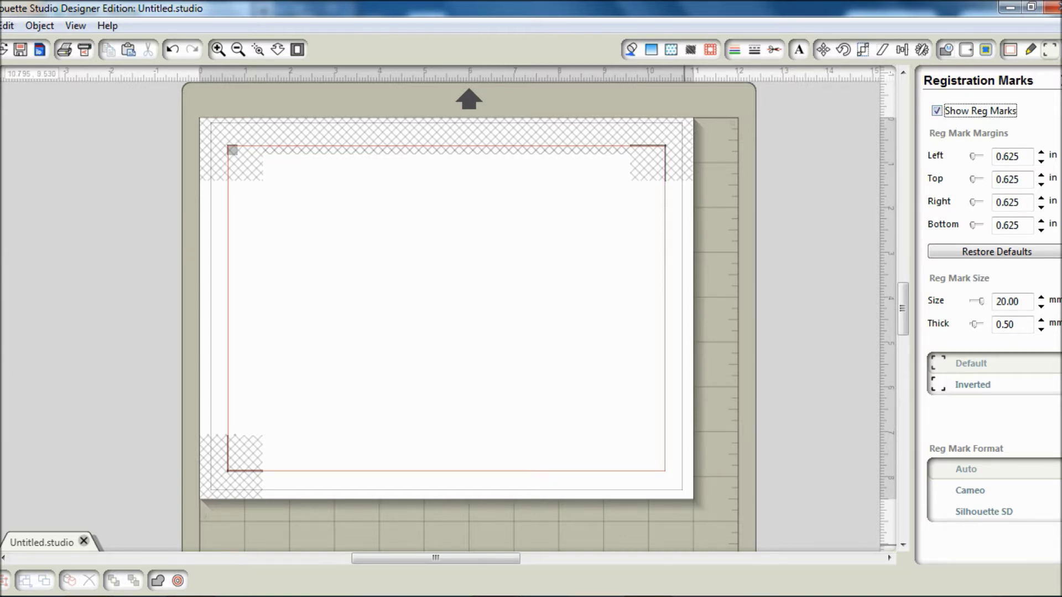
{"action": "key", "text": "alt+Tab"}
Drop popcorn_box_cp onto the canvas and nudge it slightly right and down.
{"action": "left_click_drag", "start_coordinate": [770, 448], "coordinate": [451, 336]}
{"action": "left_click", "coordinate": [451, 336]}
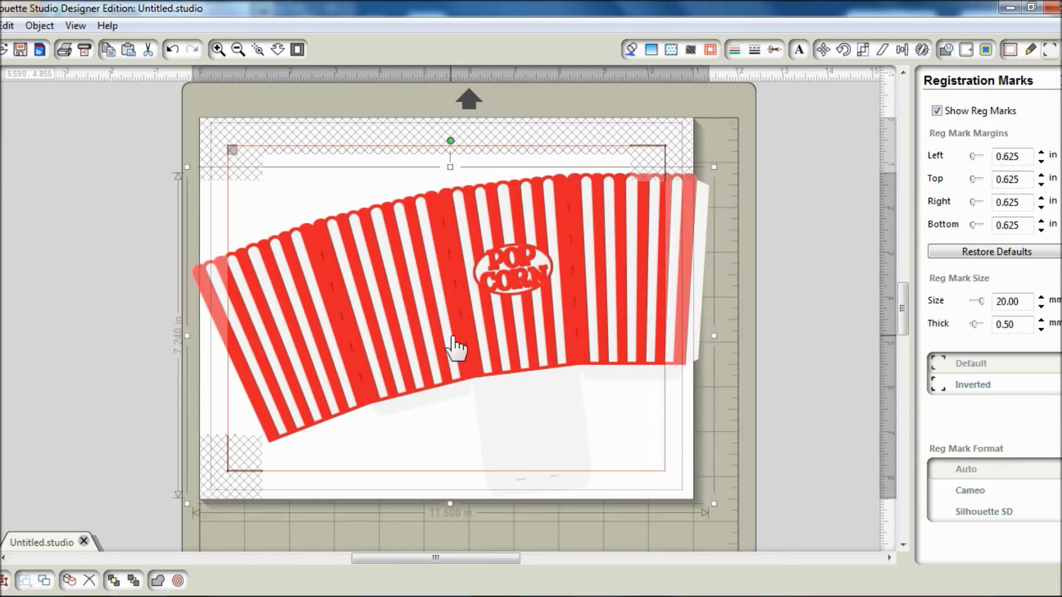
{"action": "left_click_drag", "start_coordinate": [452, 336], "coordinate": [462, 347]}
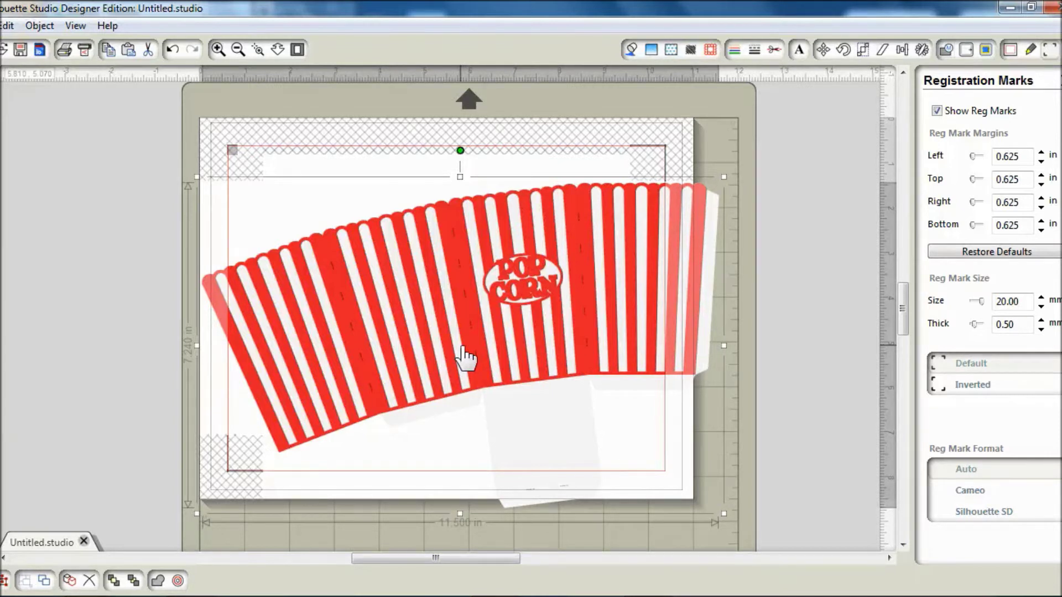
{"action": "left_click", "coordinate": [863, 49]}
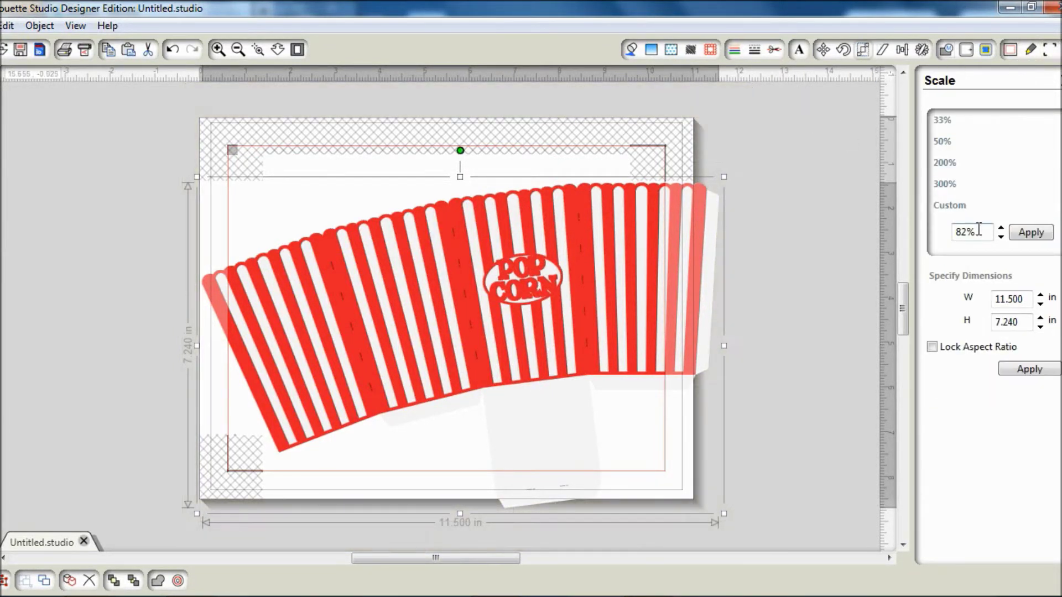
Scale the popcorn box to 82% (9.430 × 5.935 in) and move it inside the registration margins.
{"action": "left_click_drag", "start_coordinate": [979, 229], "coordinate": [937, 232]}
{"action": "left_click", "coordinate": [977, 234]}
{"action": "left_click", "coordinate": [1030, 235]}
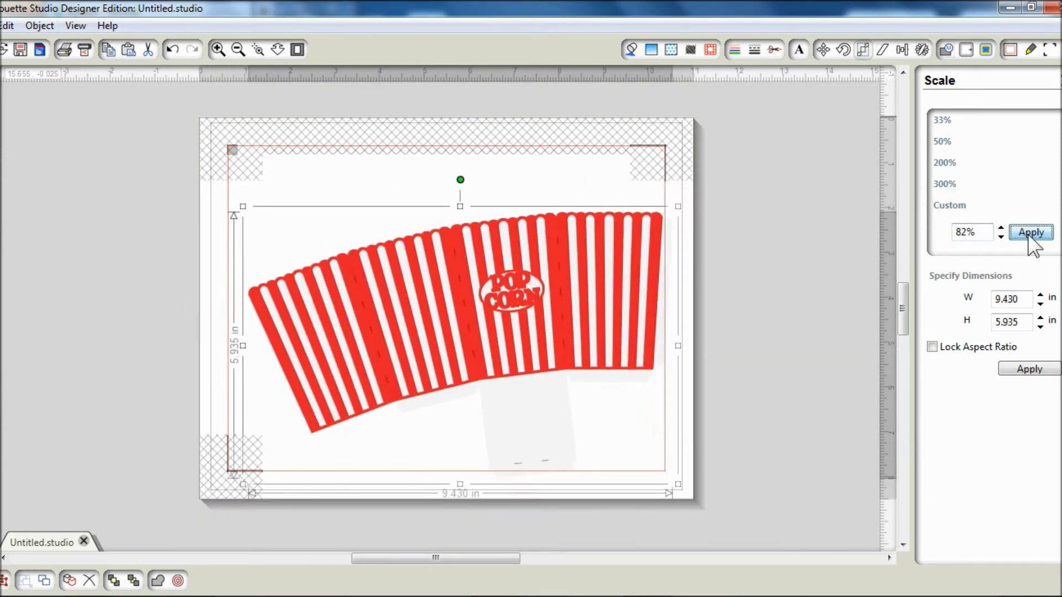
{"action": "left_click_drag", "start_coordinate": [554, 286], "coordinate": [545, 264]}
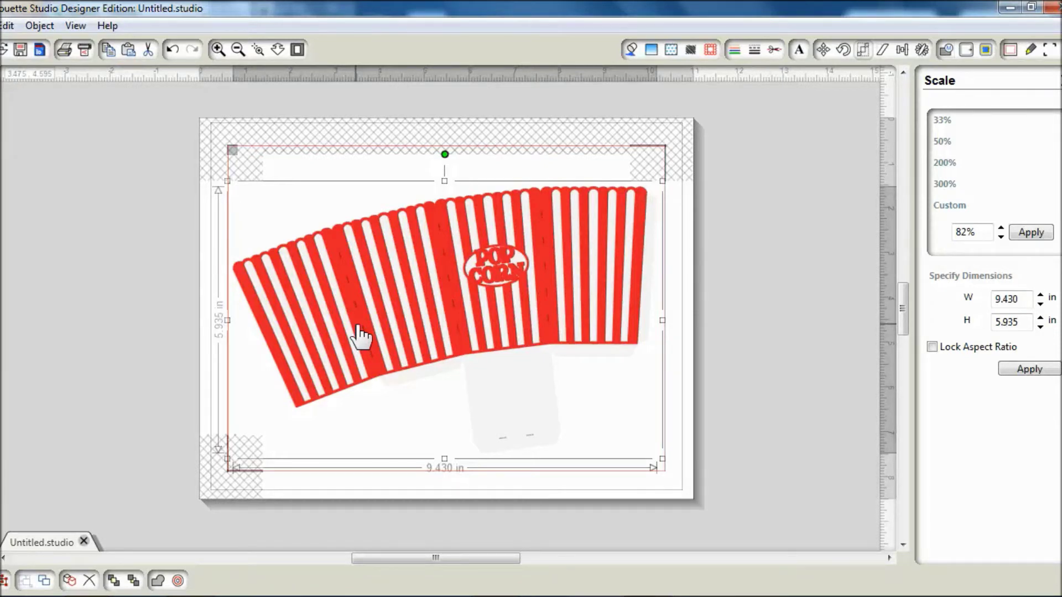
Ungroup the popcorn box twice and set its line color to none.
{"action": "key", "text": "ctrl+u"}
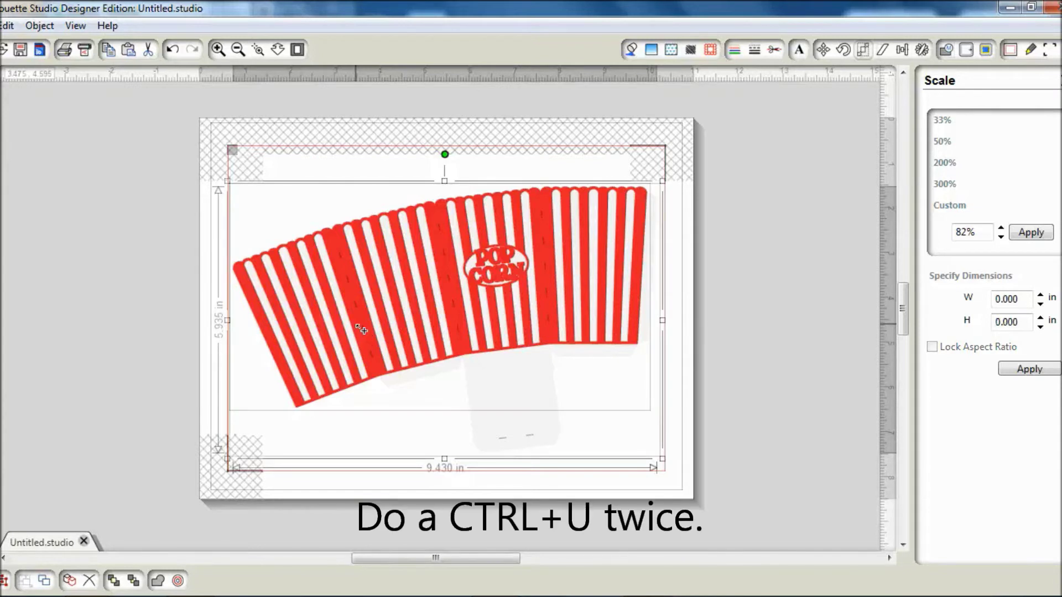
{"action": "key", "text": "ctrl+u"}
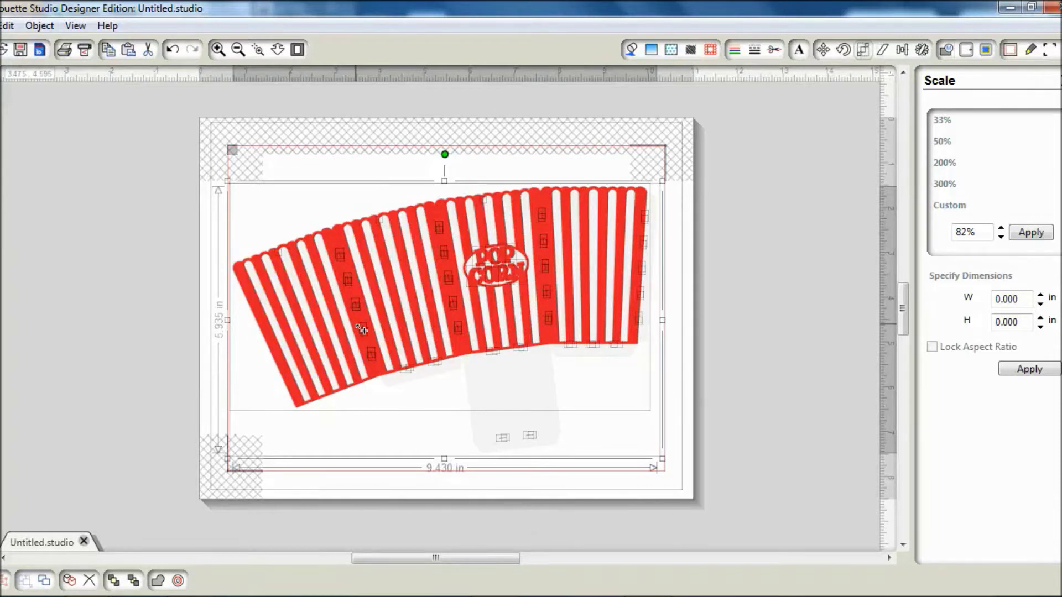
{"action": "left_click", "coordinate": [731, 49]}
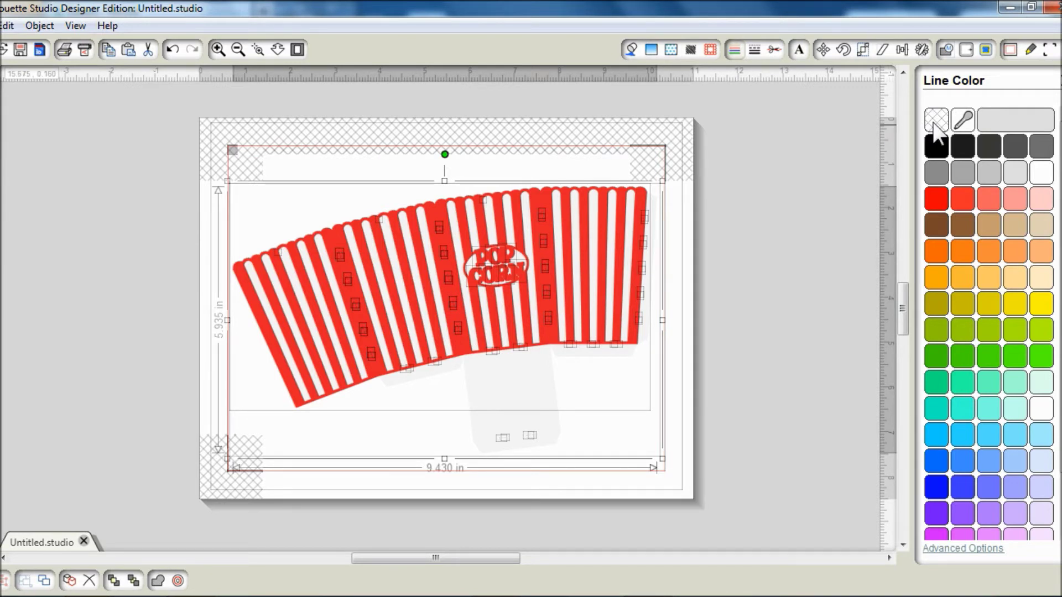
{"action": "left_click", "coordinate": [744, 215]}
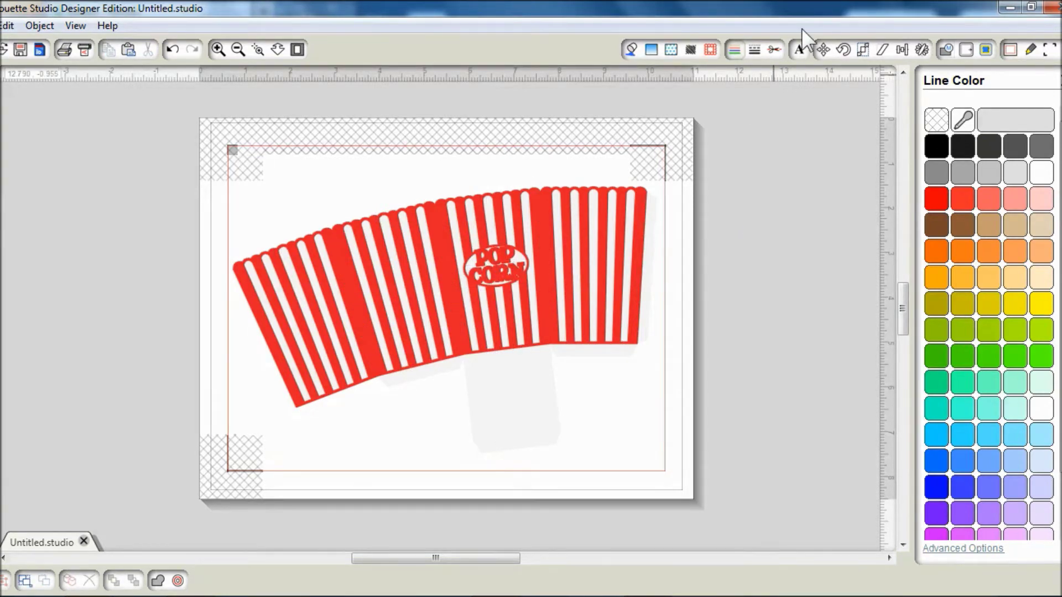
Apply the Cut style to every outline of the popcorn box design.
{"action": "left_click", "coordinate": [776, 48]}
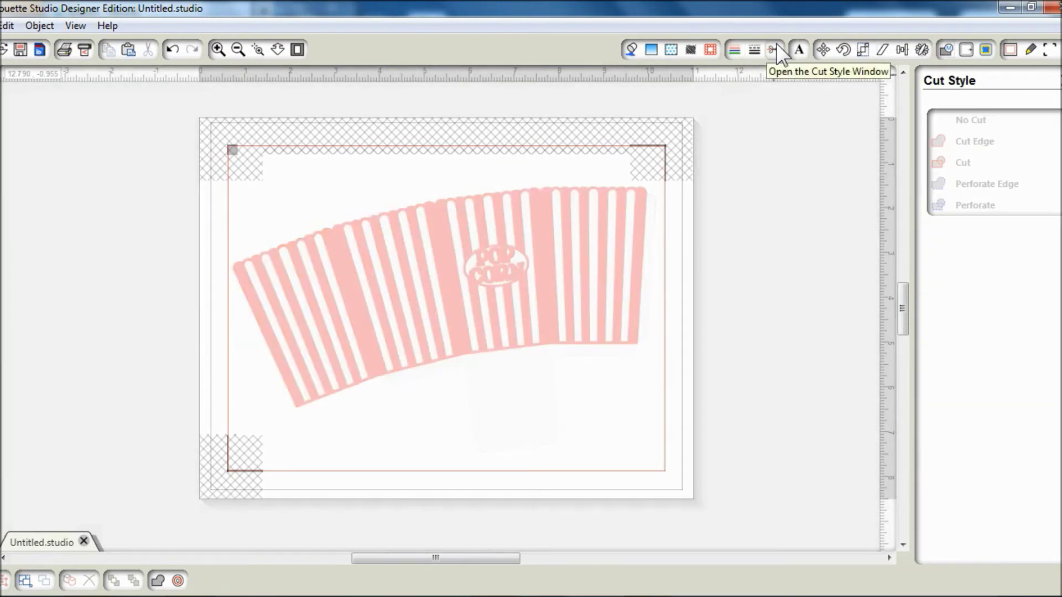
{"action": "left_click", "coordinate": [504, 406]}
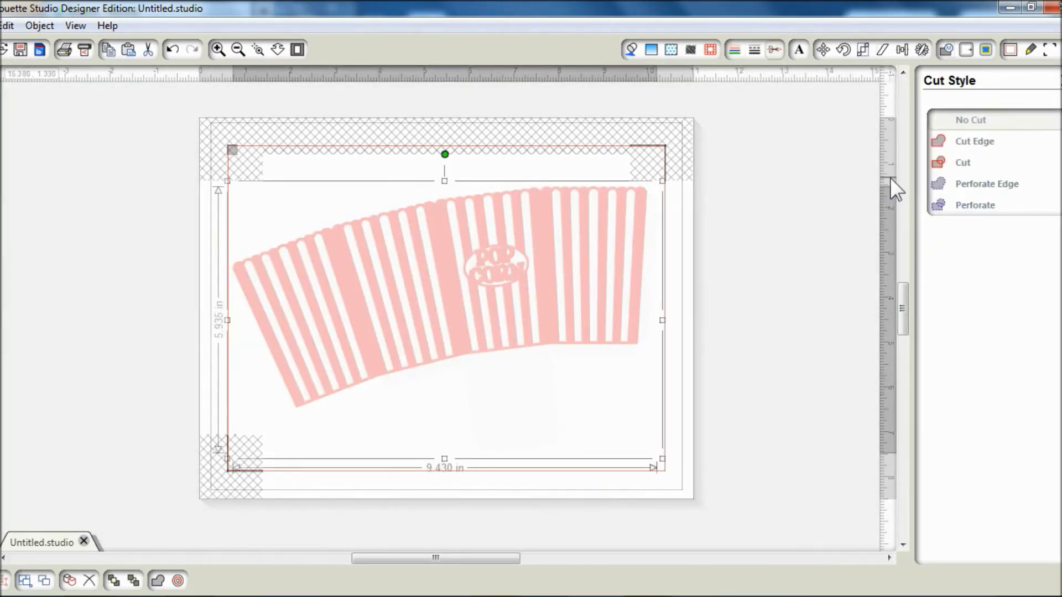
{"action": "left_click", "coordinate": [961, 165]}
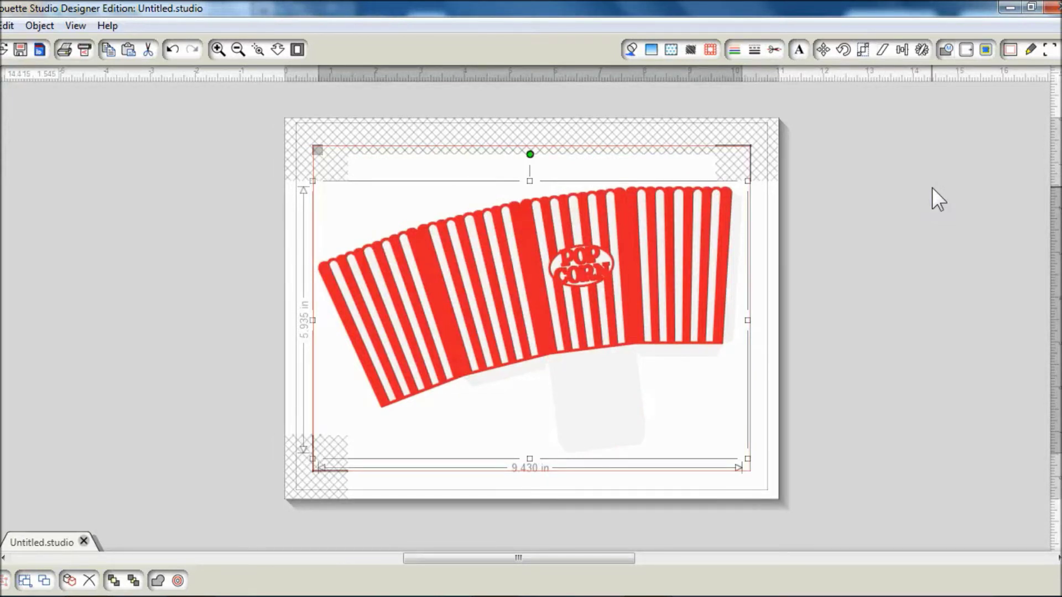
Zoom in on the popcorn box stripes and grey tabs, then zoom back out slightly.
{"action": "left_click", "coordinate": [932, 188]}
{"action": "scroll", "coordinate": [932, 187], "scroll_direction": "down", "scroll_amount": 2}
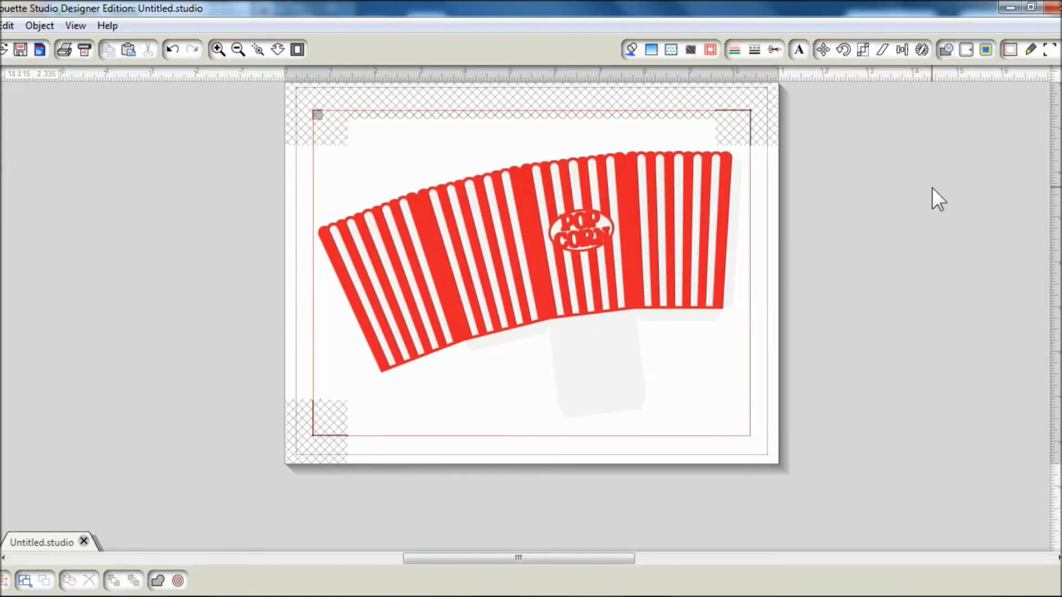
{"action": "left_click", "coordinate": [597, 366]}
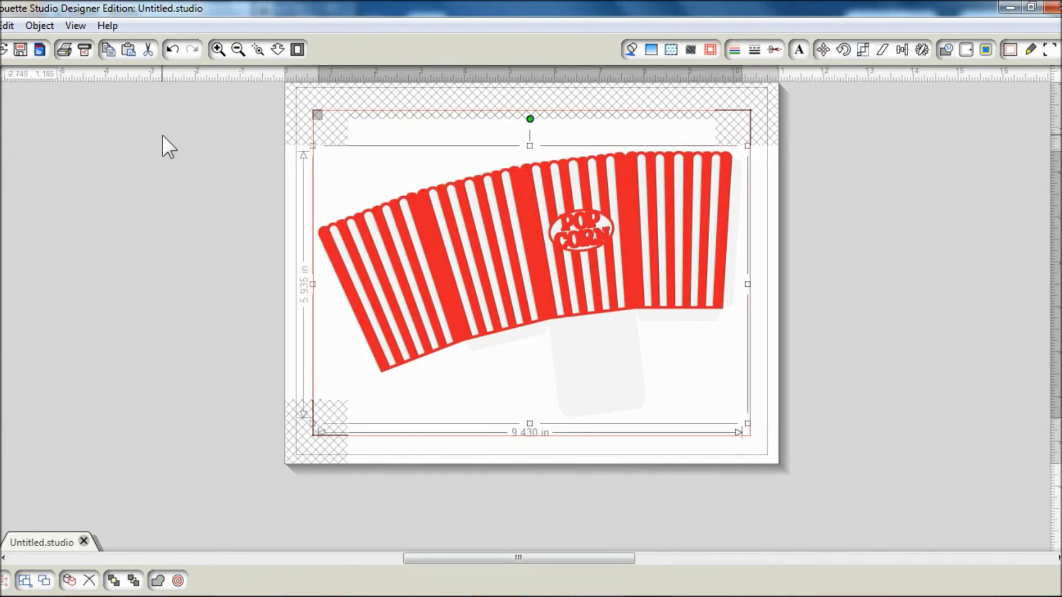
{"action": "left_click", "coordinate": [218, 50]}
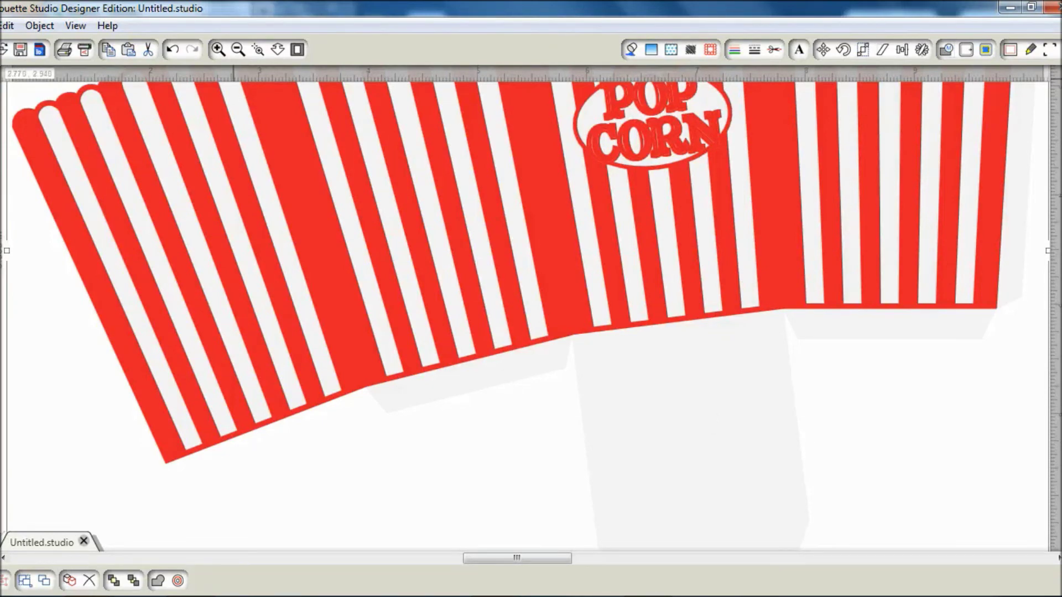
{"action": "left_click", "coordinate": [238, 49]}
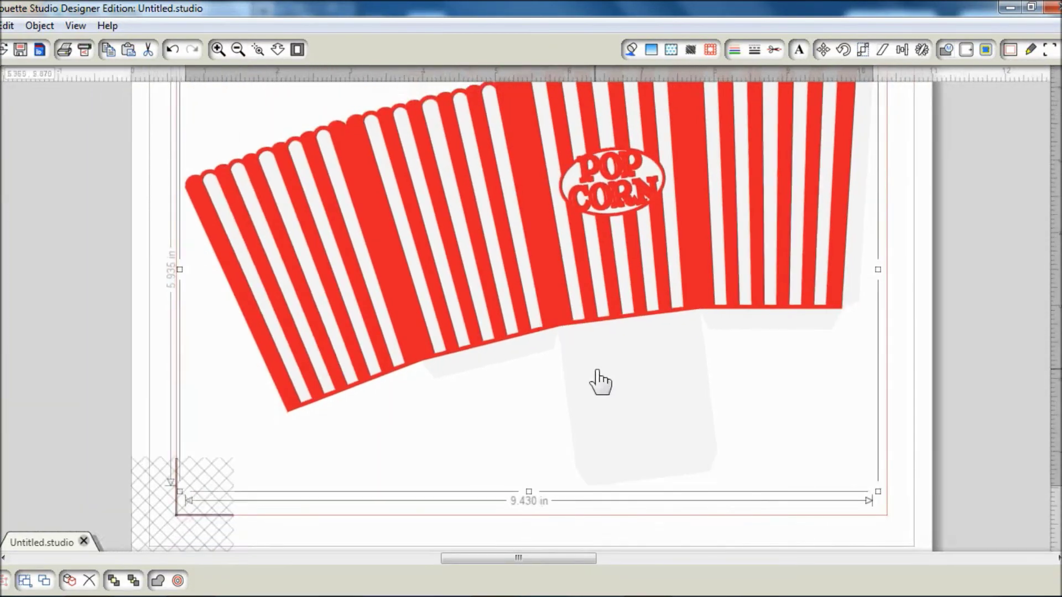
Set the grey tab shapes to no fill, leaving only the red striped panel filled.
{"action": "left_click", "coordinate": [631, 50]}
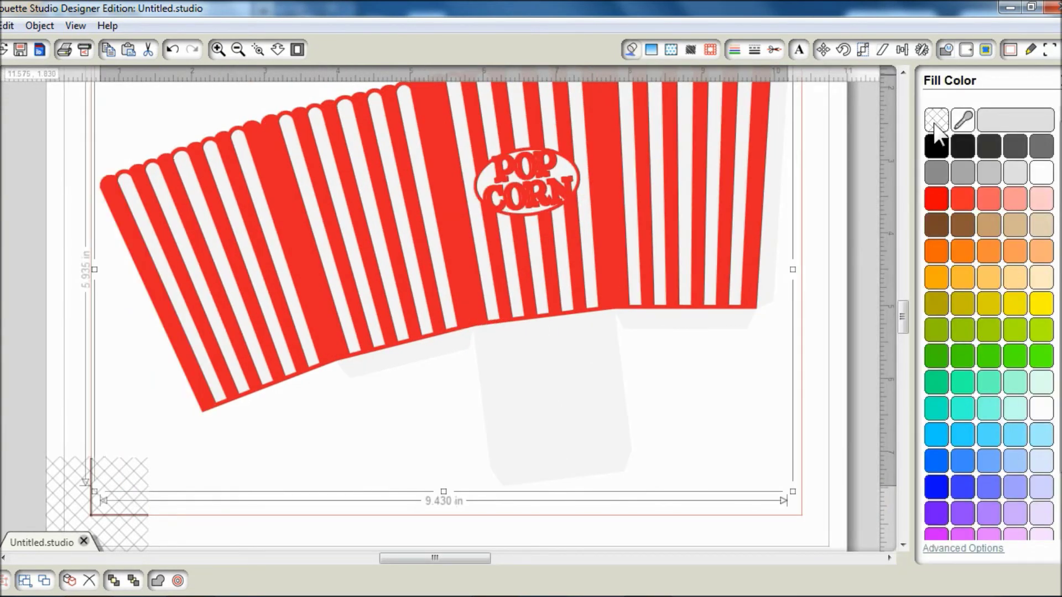
{"action": "left_click", "coordinate": [937, 120]}
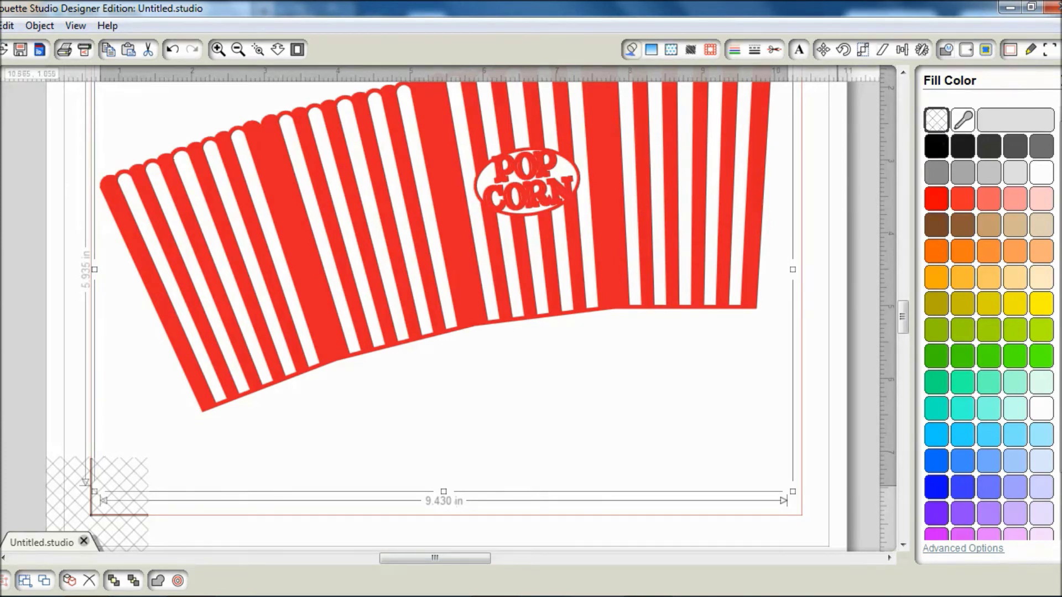
{"action": "left_click", "coordinate": [772, 51]}
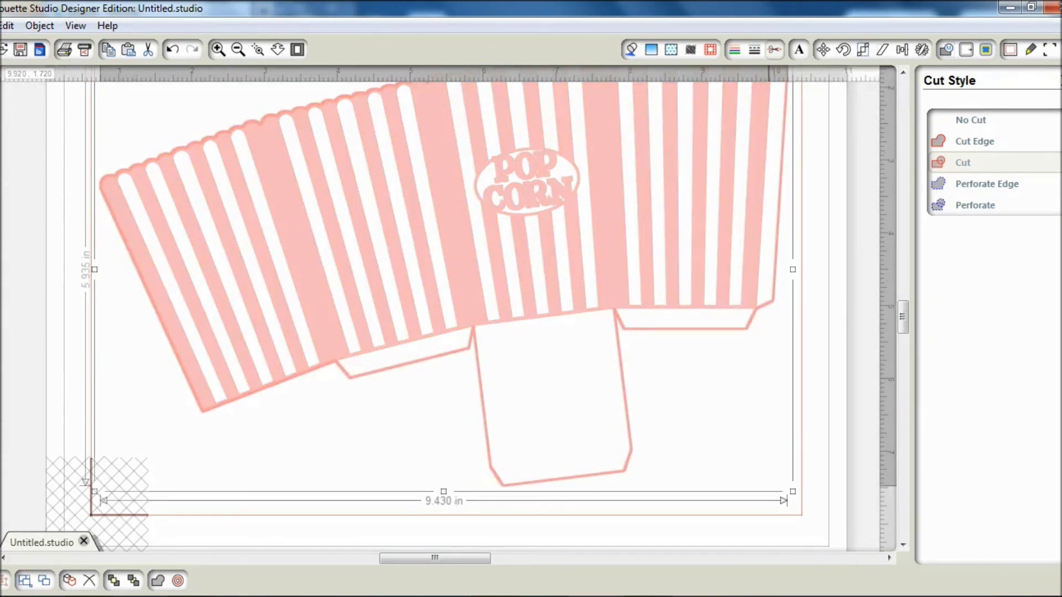
{"action": "left_click", "coordinate": [773, 51]}
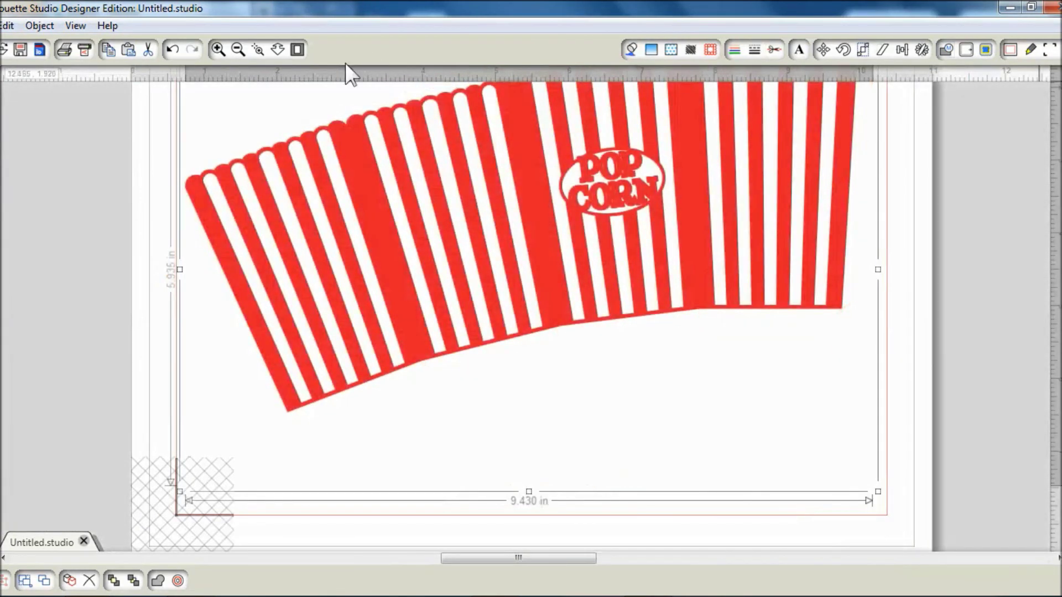
{"action": "left_click", "coordinate": [236, 48]}
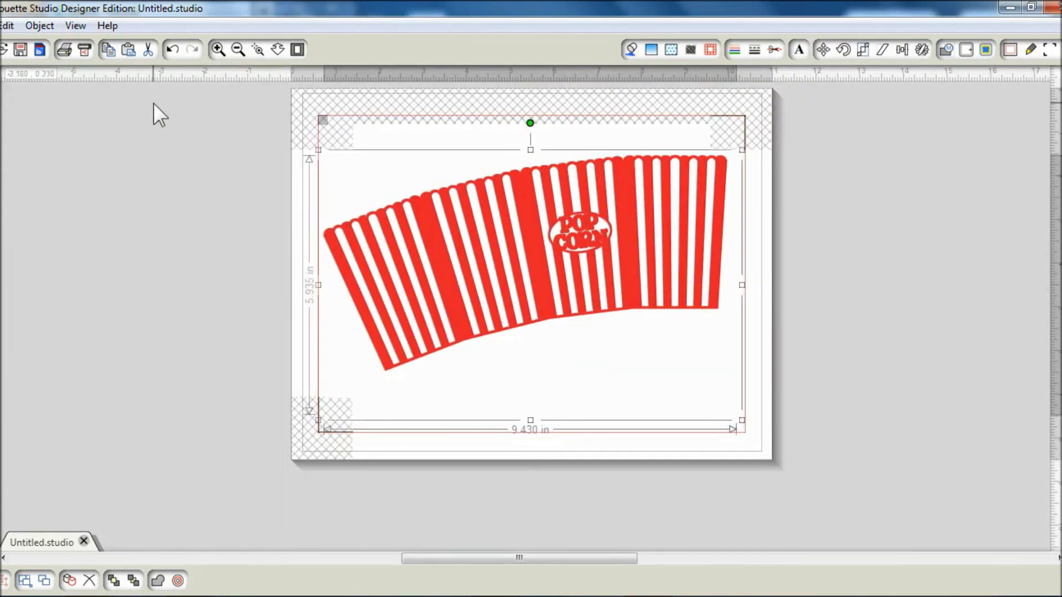
Send the popcorn box design to the CAMEO cutter with Send to Silhouette.
{"action": "left_click", "coordinate": [86, 50]}
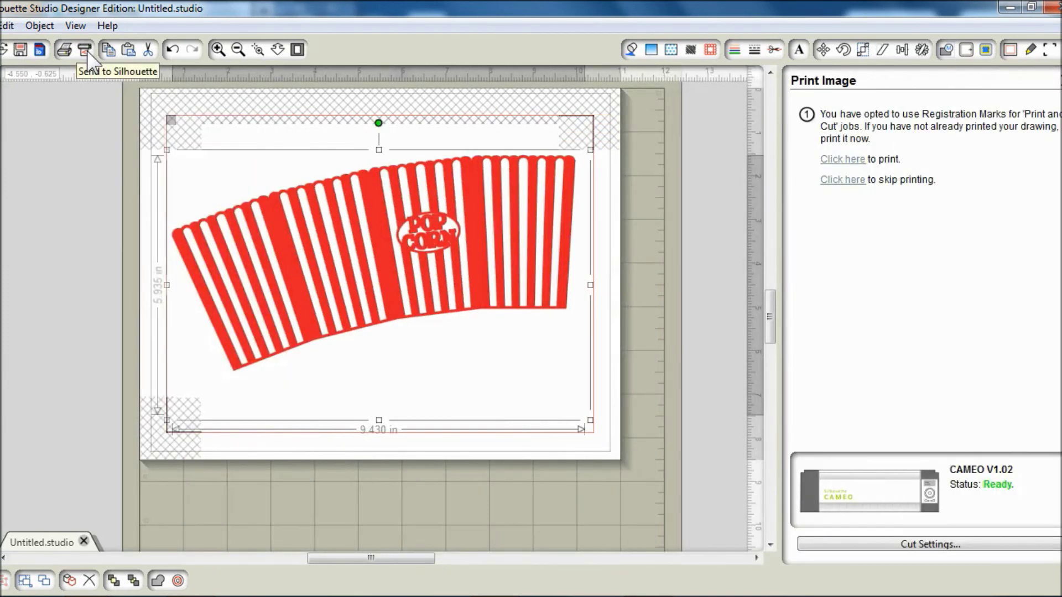